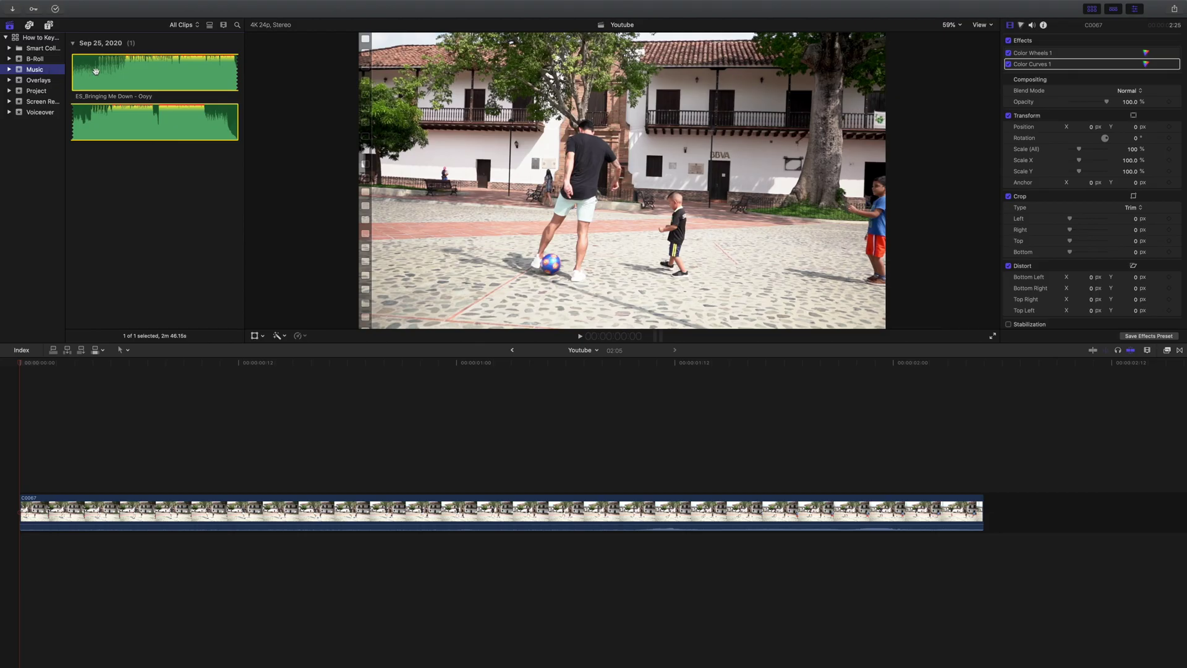
# Connect the ES_Bringing Me Down music track beneath the video clip's start and add four keyframes along its early volume line.
pyautogui.moveTo(96, 71); pyautogui.dragTo(10, 610)
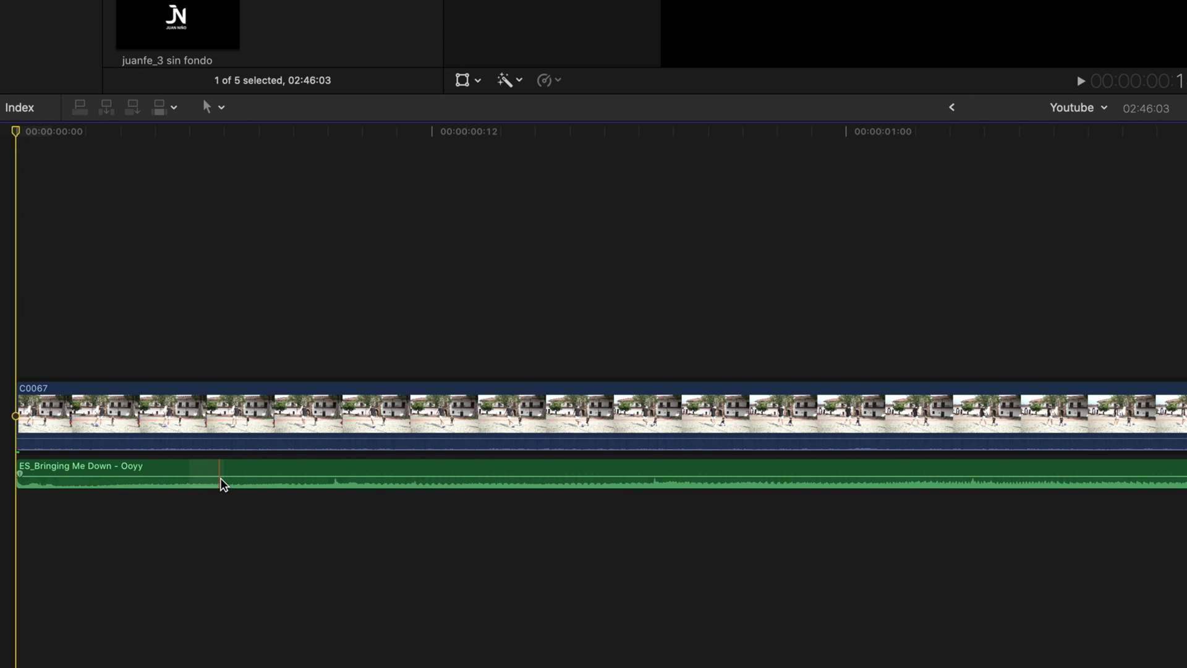
pyautogui.press('alt')
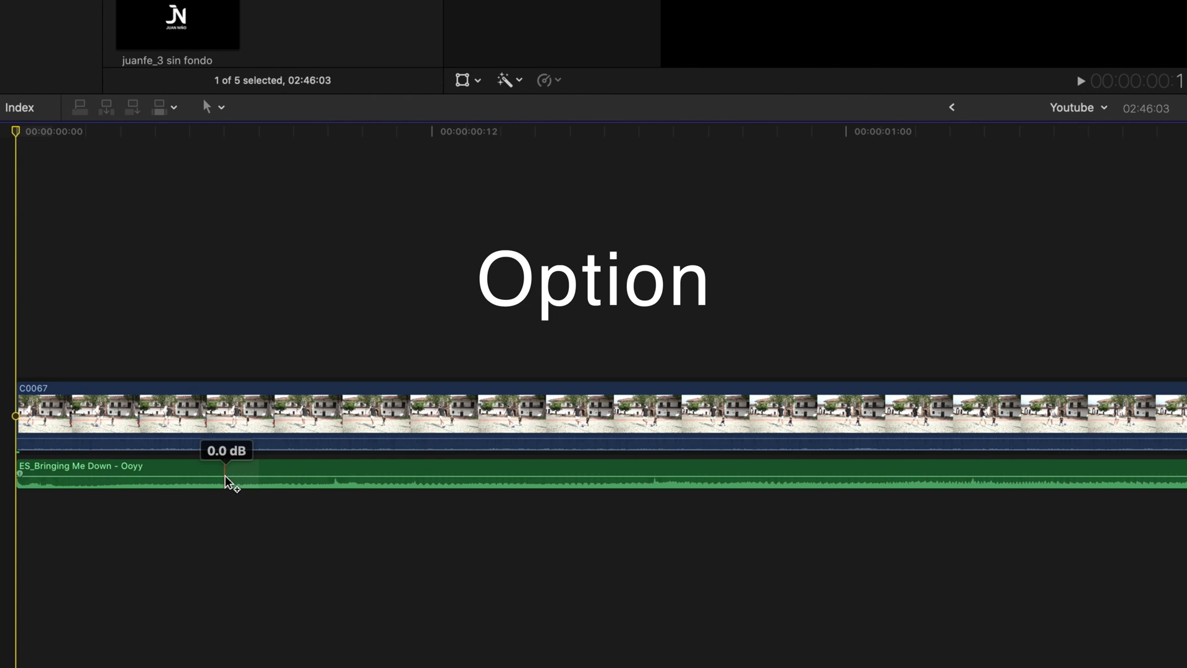
pyautogui.keyDown('alt'); pyautogui.click(225, 476); pyautogui.keyUp('alt')
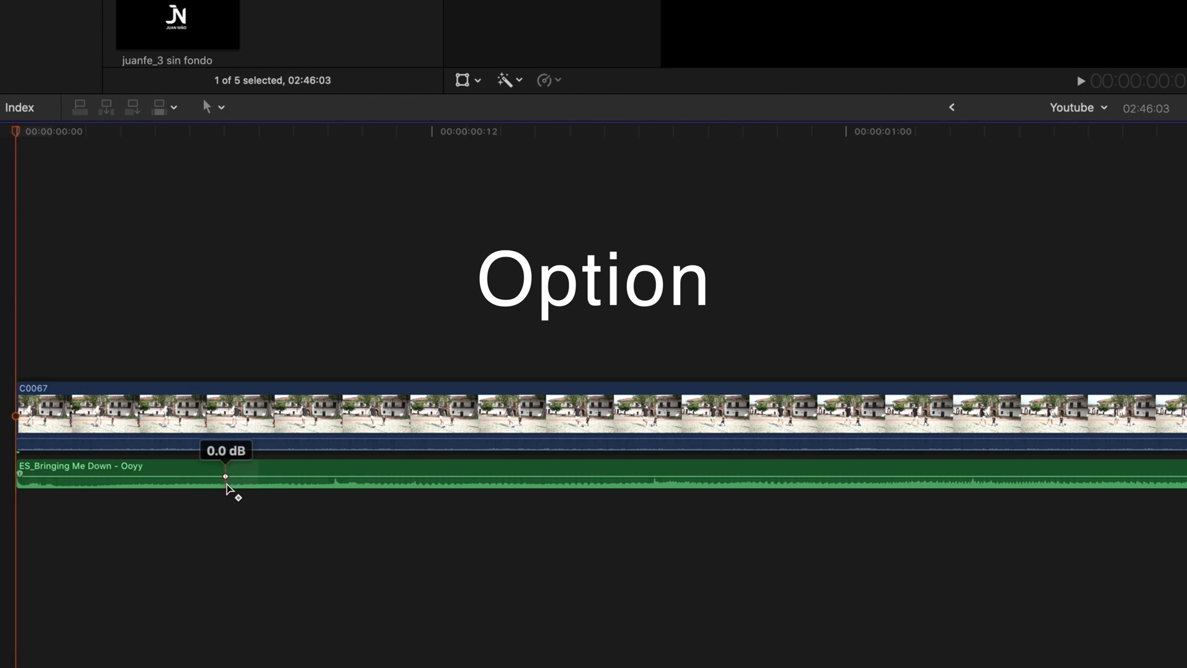
pyautogui.keyDown('alt'); pyautogui.click(260, 476); pyautogui.keyUp('alt')
pyautogui.click(312, 479)
pyautogui.keyDown('alt'); pyautogui.click(351, 476); pyautogui.keyUp('alt')
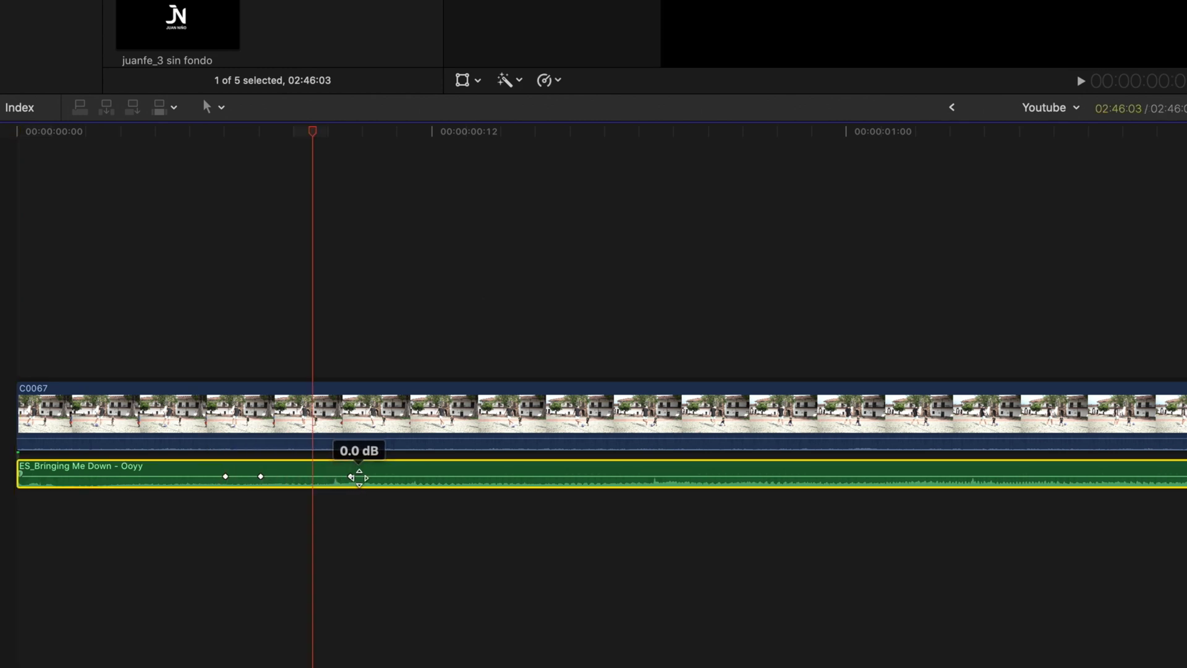
pyautogui.keyDown('alt'); pyautogui.click(386, 476); pyautogui.keyUp('alt')
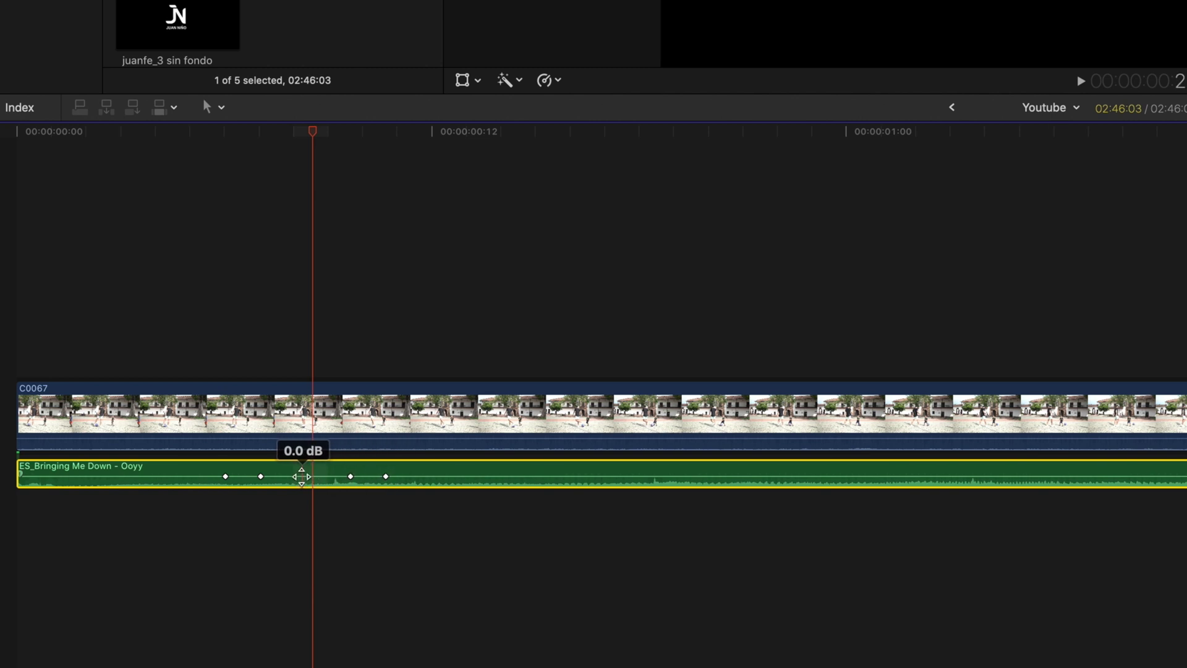
# Lower the music volume between the two middle keyframes to -10.0 dB.
pyautogui.moveTo(301, 476); pyautogui.dragTo(304, 509)
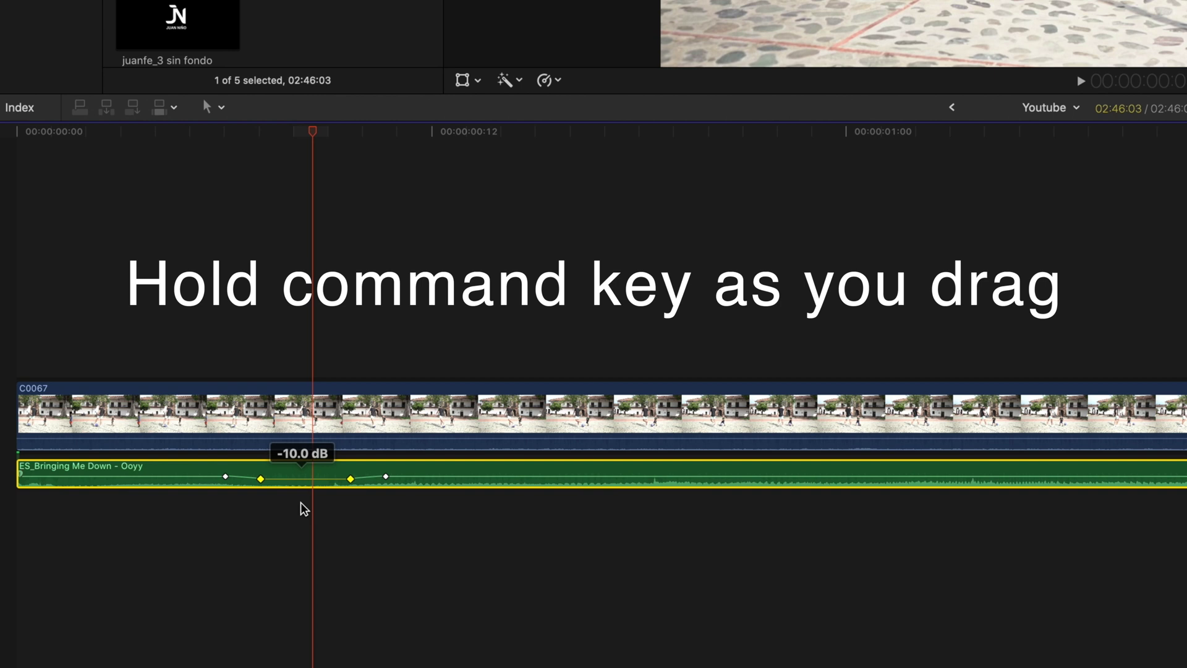
pyautogui.click(301, 502)
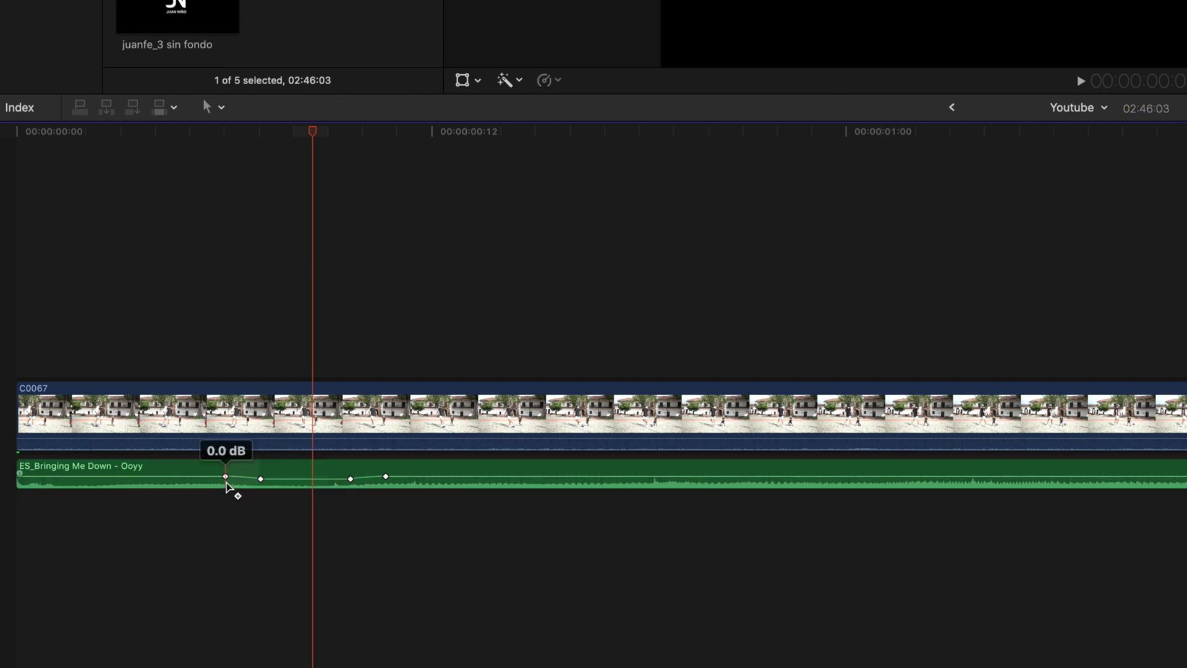
pyautogui.moveTo(256, 484)
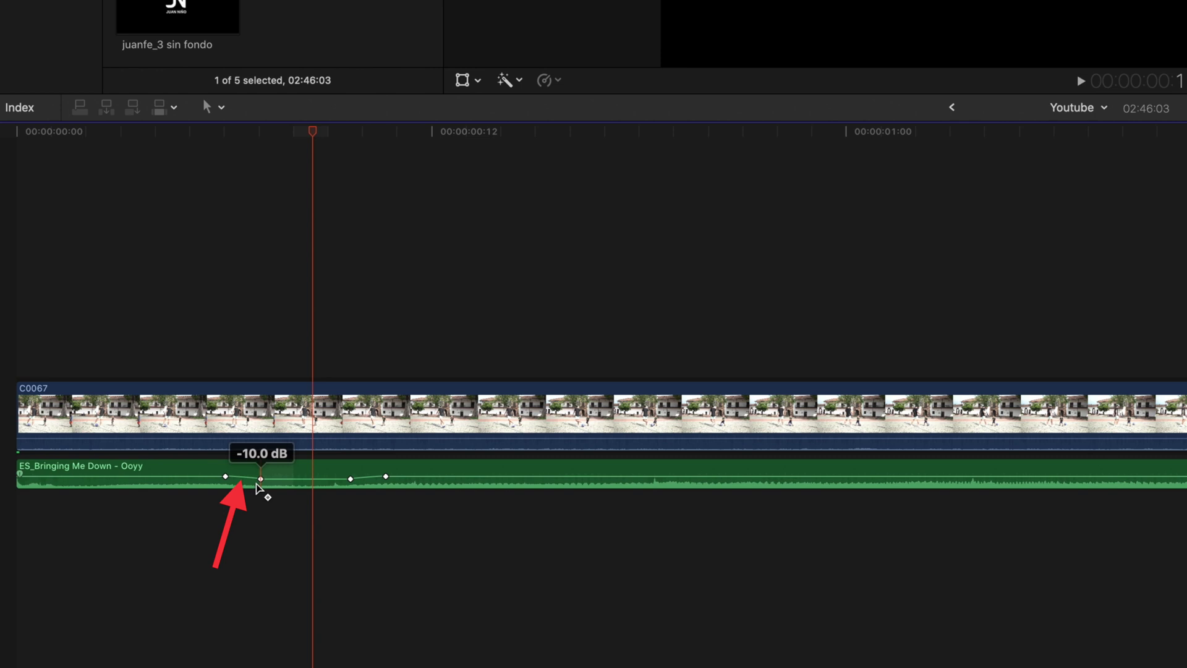
pyautogui.keyDown('alt'); pyautogui.click(298, 479); pyautogui.keyUp('alt')
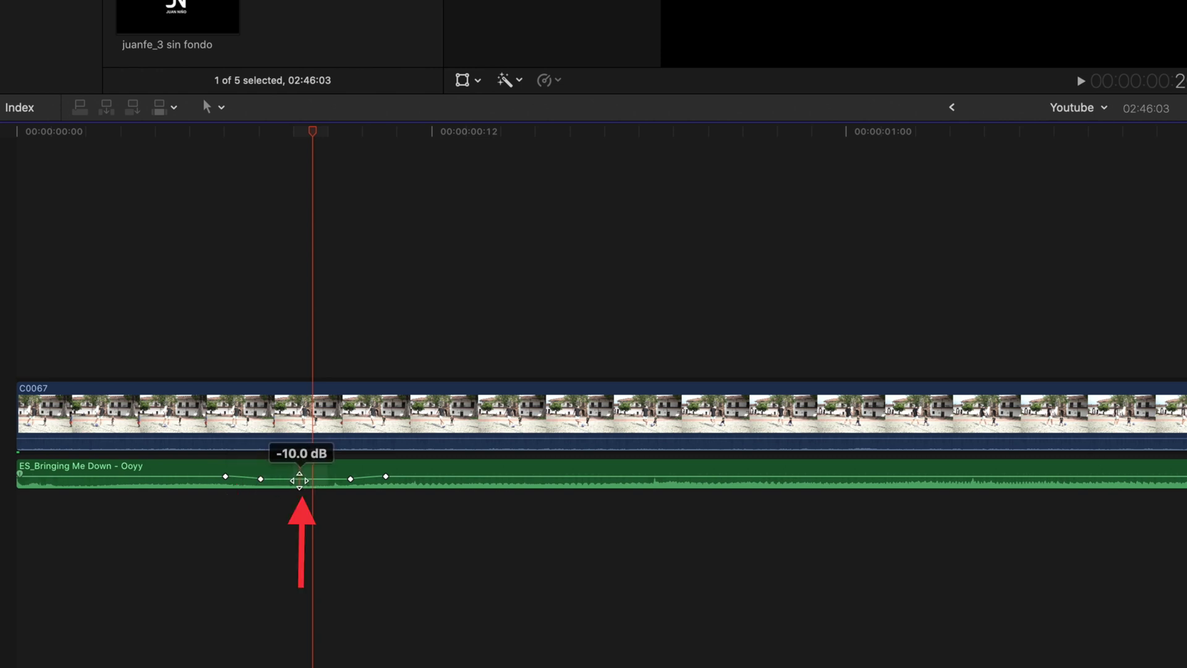
# Shift all four music volume keyframes earlier in the track, keeping their order and levels.
pyautogui.moveTo(225, 476); pyautogui.dragTo(188, 476)
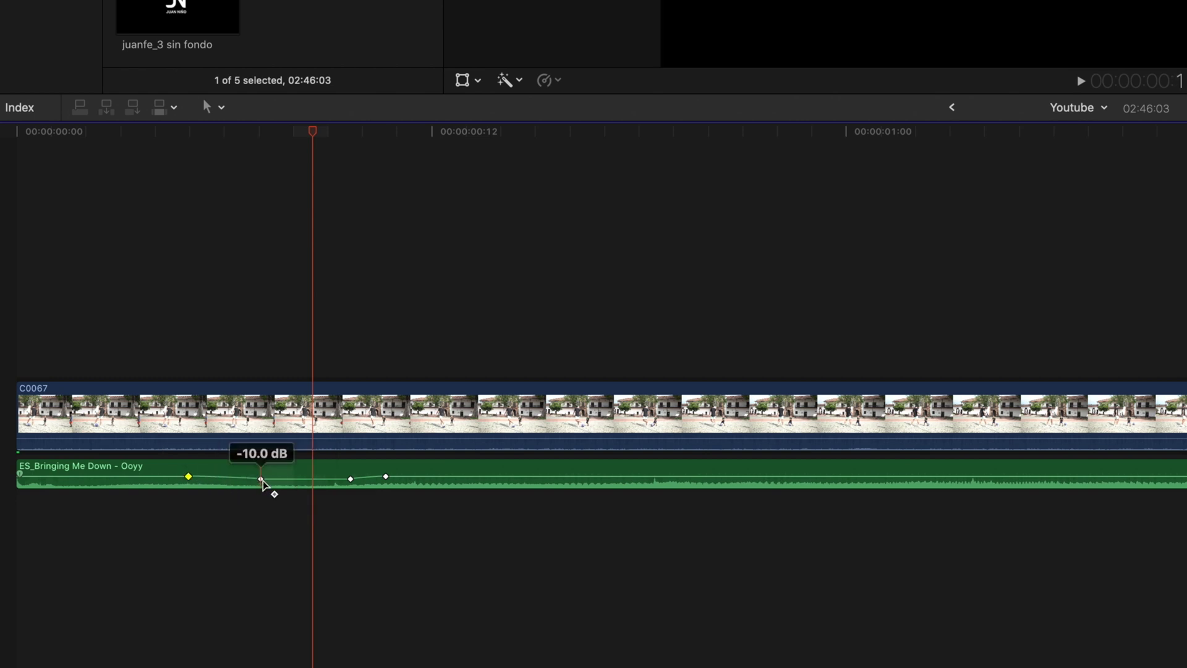
pyautogui.moveTo(261, 478); pyautogui.dragTo(227, 478)
pyautogui.moveTo(310, 479); pyautogui.dragTo(282, 478)
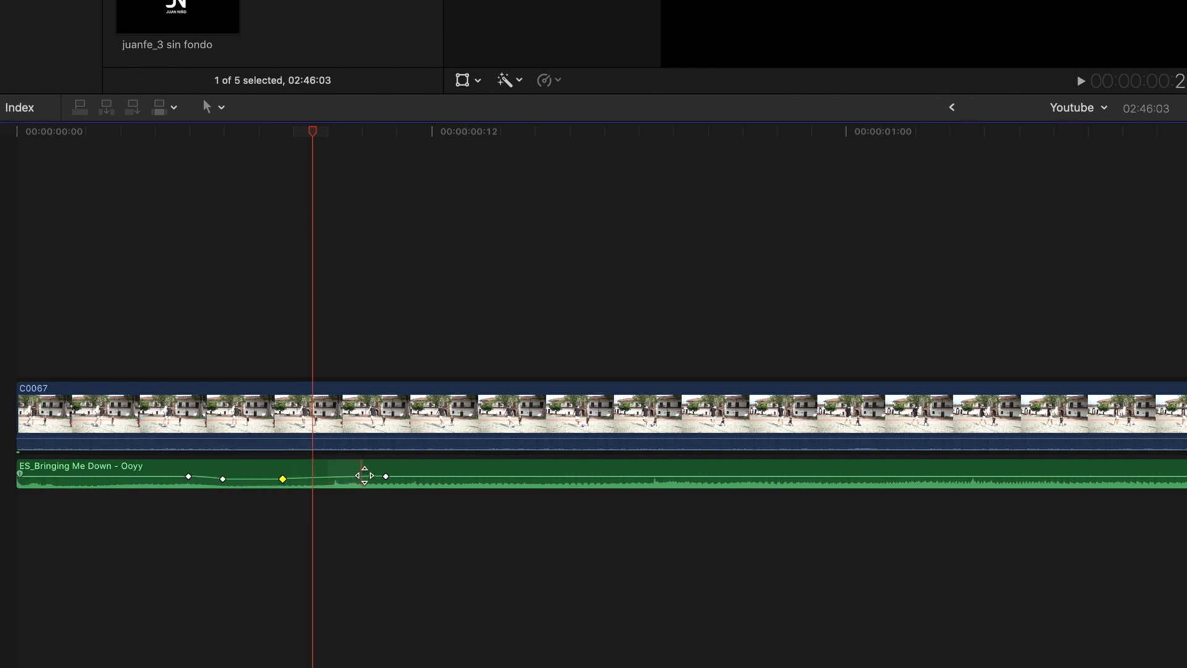
pyautogui.moveTo(386, 476); pyautogui.dragTo(313, 476)
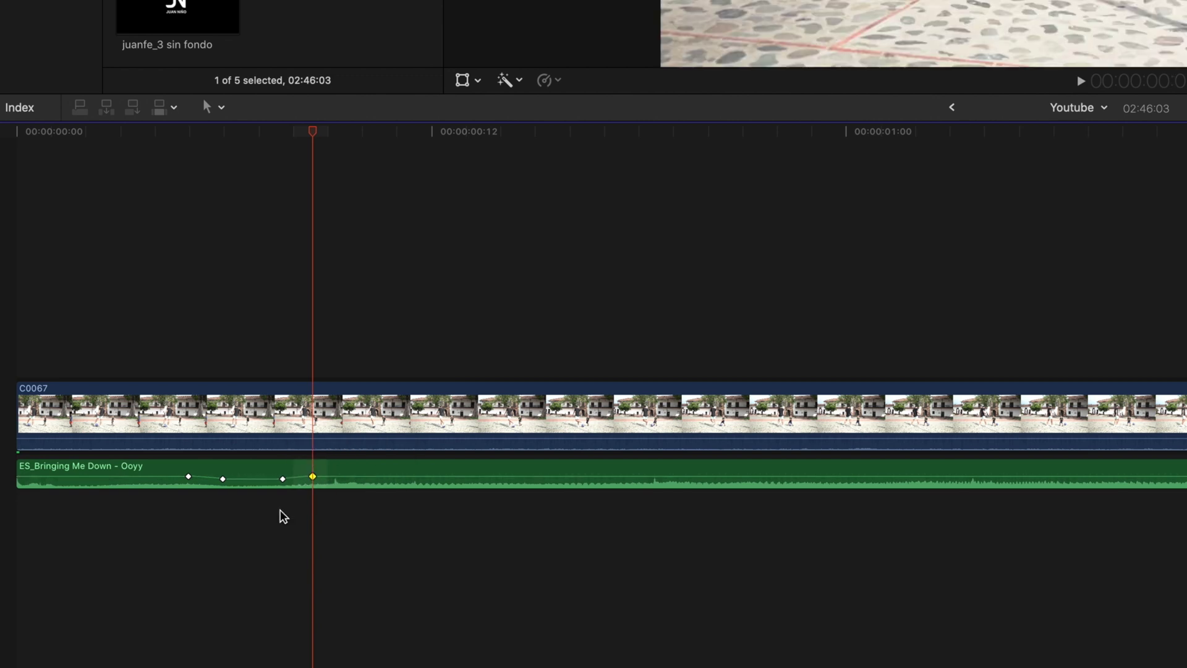
pyautogui.keyDown('alt'); pyautogui.click(149, 476); pyautogui.keyUp('alt')
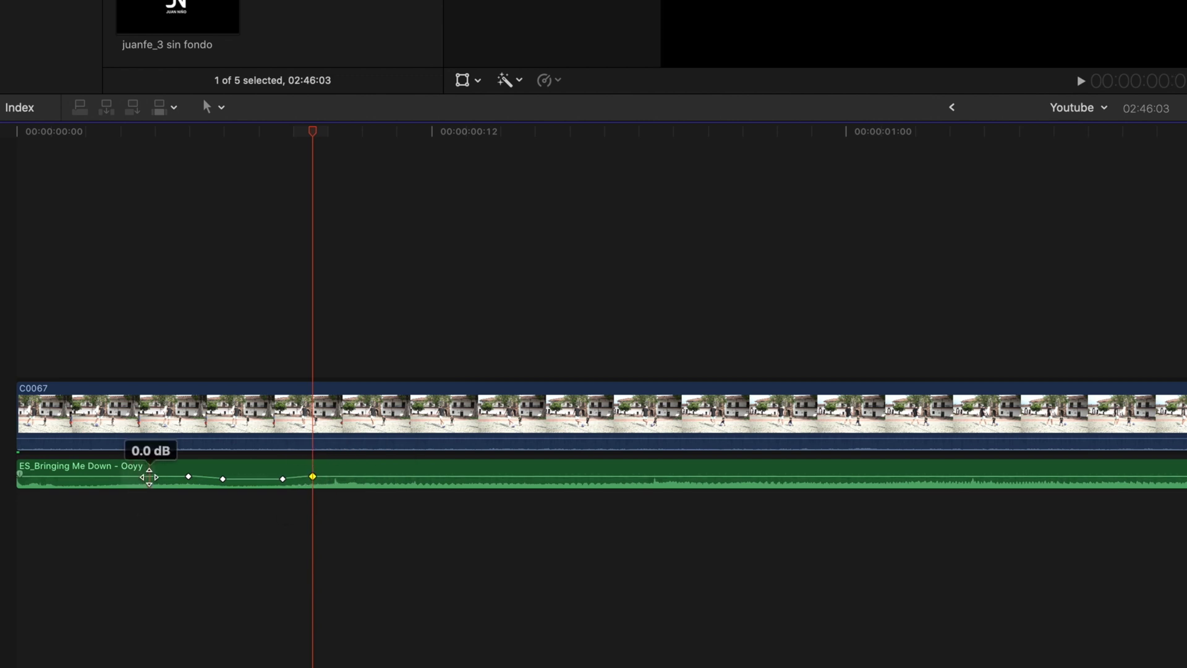
pyautogui.press('super+z')
pyautogui.keyDown('alt'); pyautogui.click(347, 476); pyautogui.keyUp('alt')
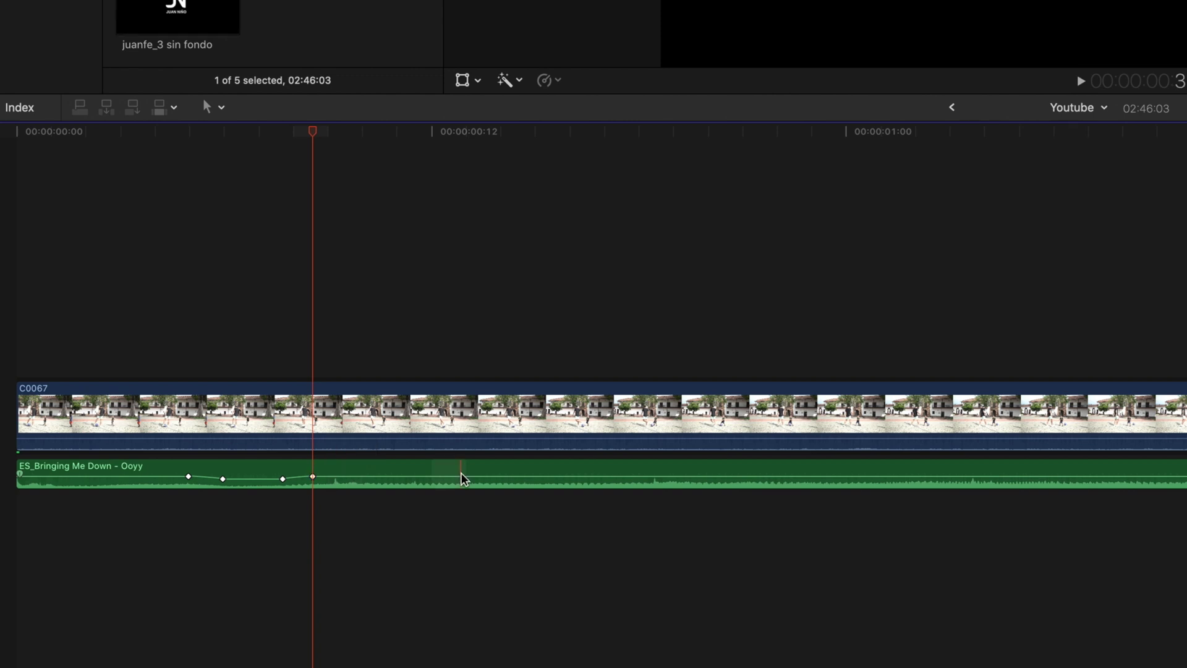
# Range-select a section of the music track after the existing keyframes and lower that section's volume.
pyautogui.press('r')
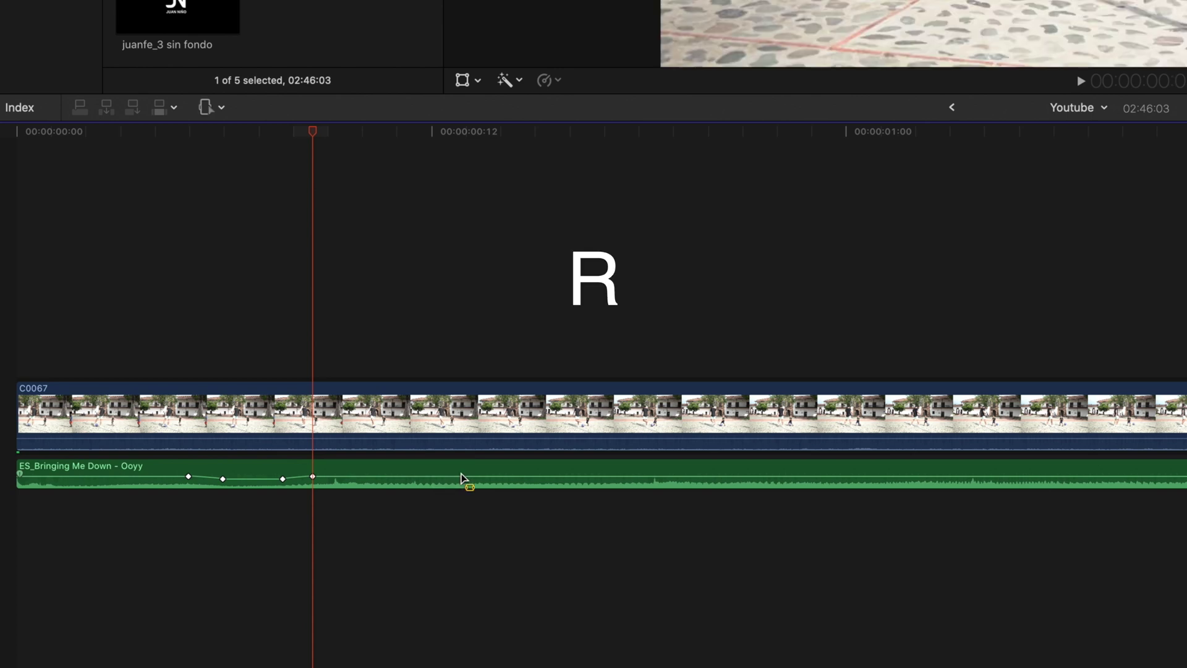
pyautogui.moveTo(461, 477); pyautogui.dragTo(617, 474)
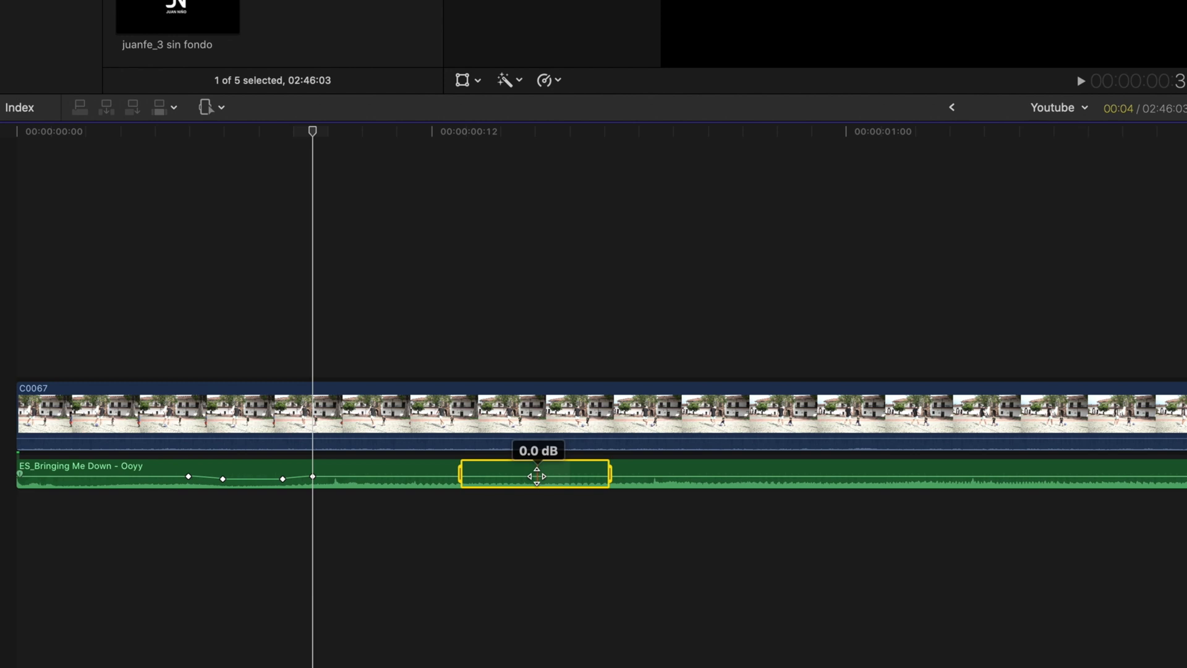
pyautogui.moveTo(536, 476); pyautogui.dragTo(540, 505)
pyautogui.scroll(5, 524, 471)
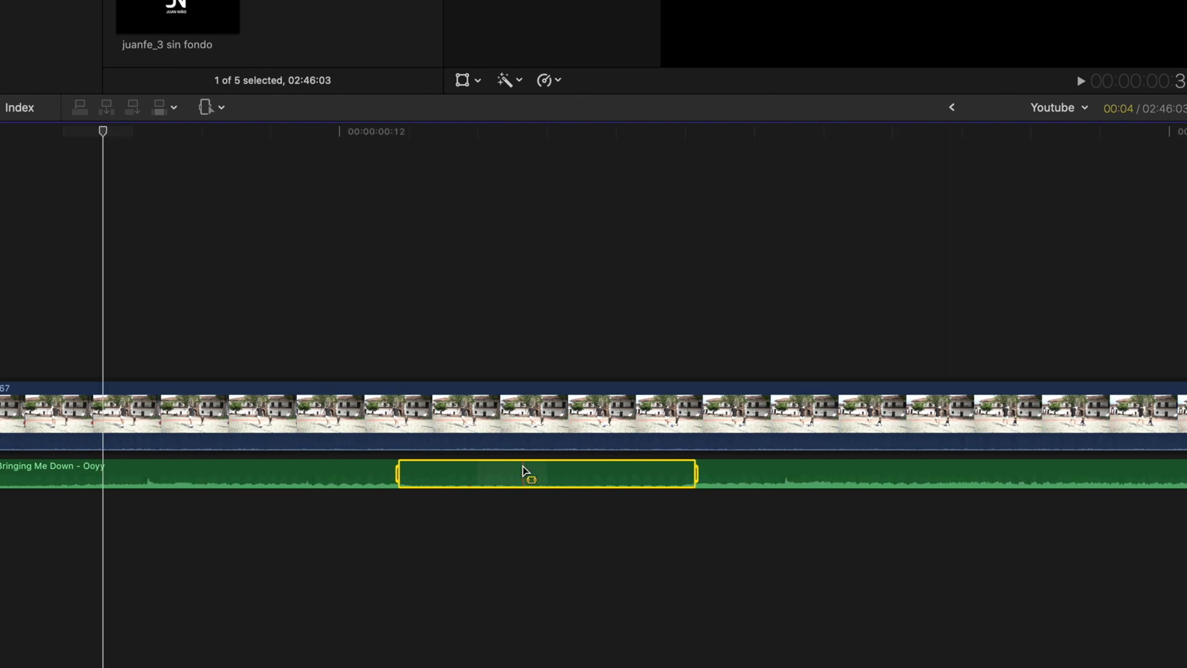
pyautogui.press('a')
pyautogui.click(259, 473)
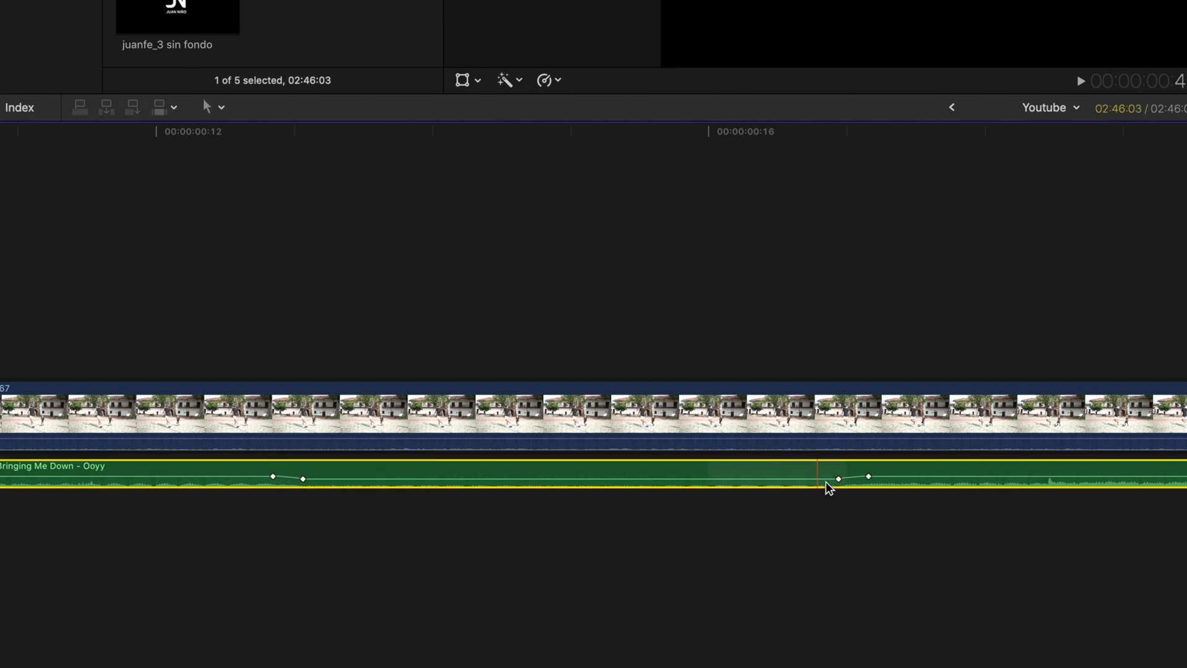
# Adjust the fade into the second lowered music section by moving its first volume keyframe along the track.
pyautogui.press('r')
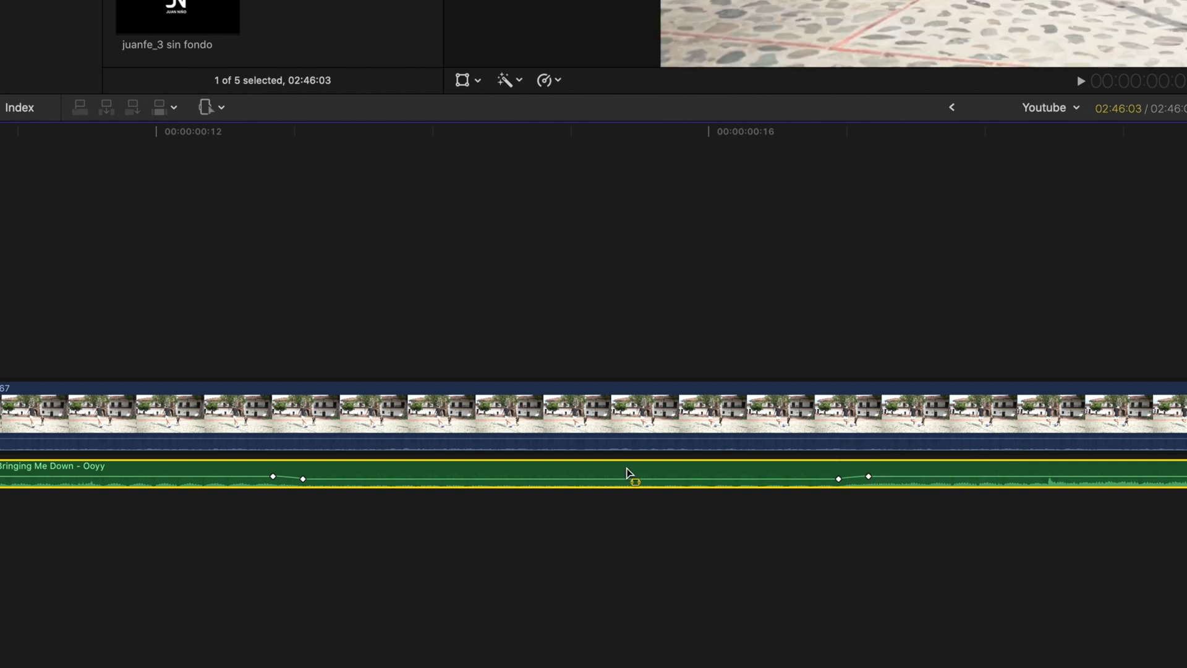
pyautogui.press('a')
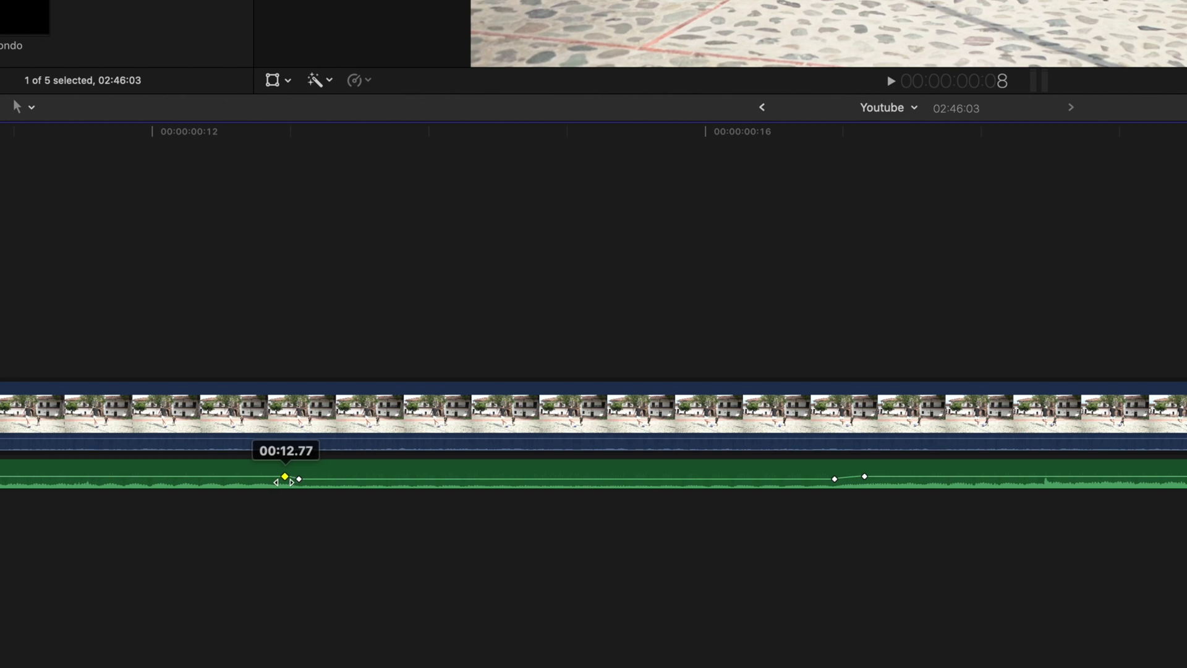
pyautogui.moveTo(202, 481); pyautogui.dragTo(114, 480)
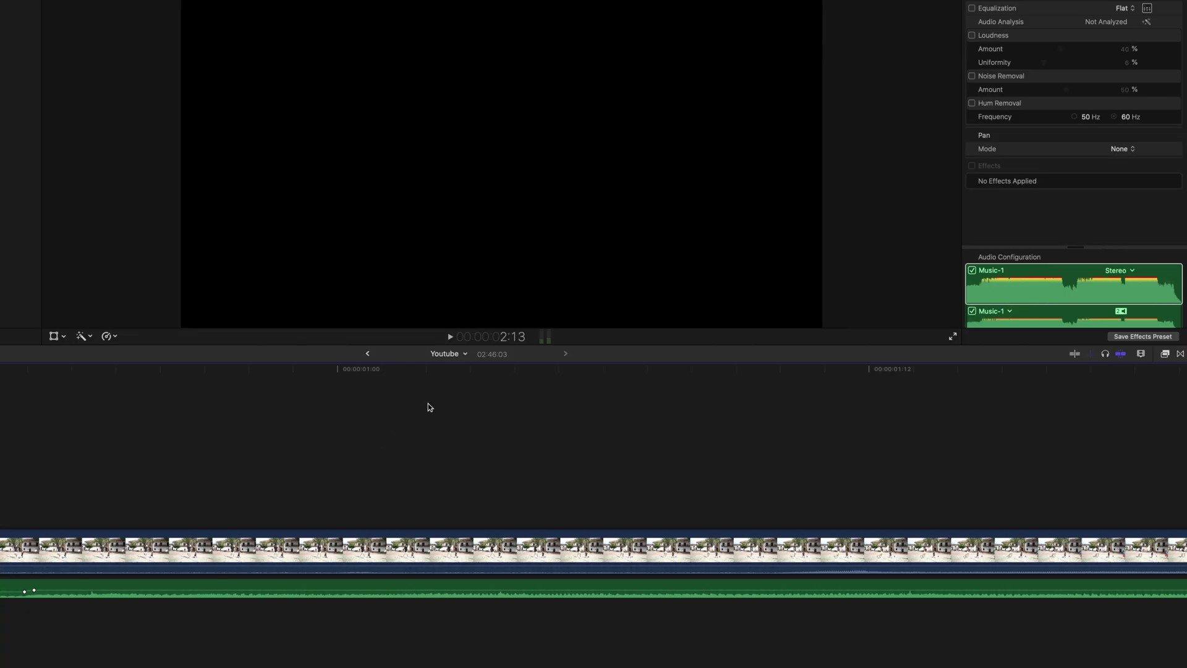
# Display the large audio meters beside the timeline and play back the project to check its levels.
pyautogui.click(547, 337)
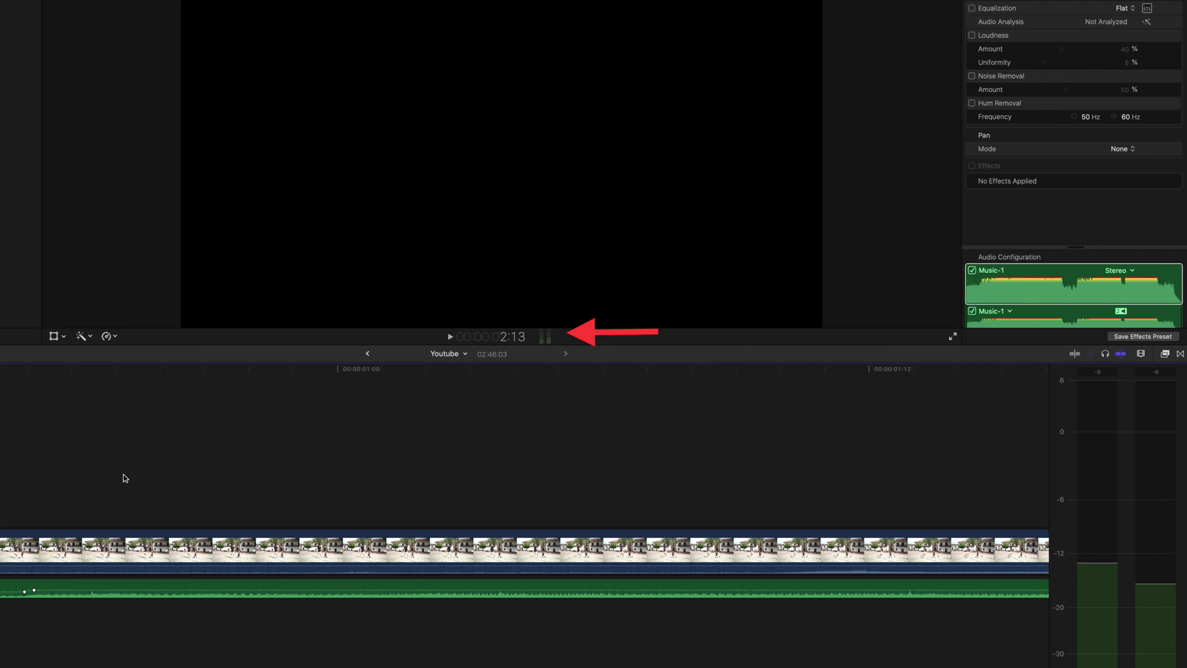
pyautogui.press('space')
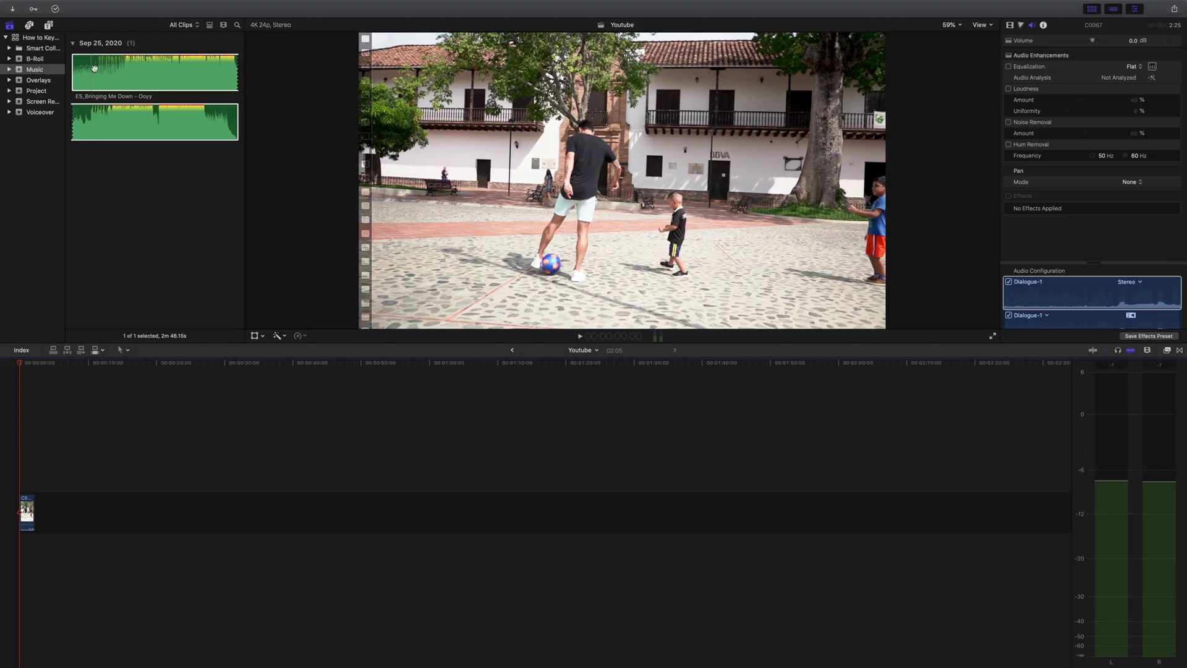
# Connect the ES_Bringing Me Down track beneath the video clip's start and lower the whole track's volume.
pyautogui.moveTo(94, 68); pyautogui.dragTo(15, 553)
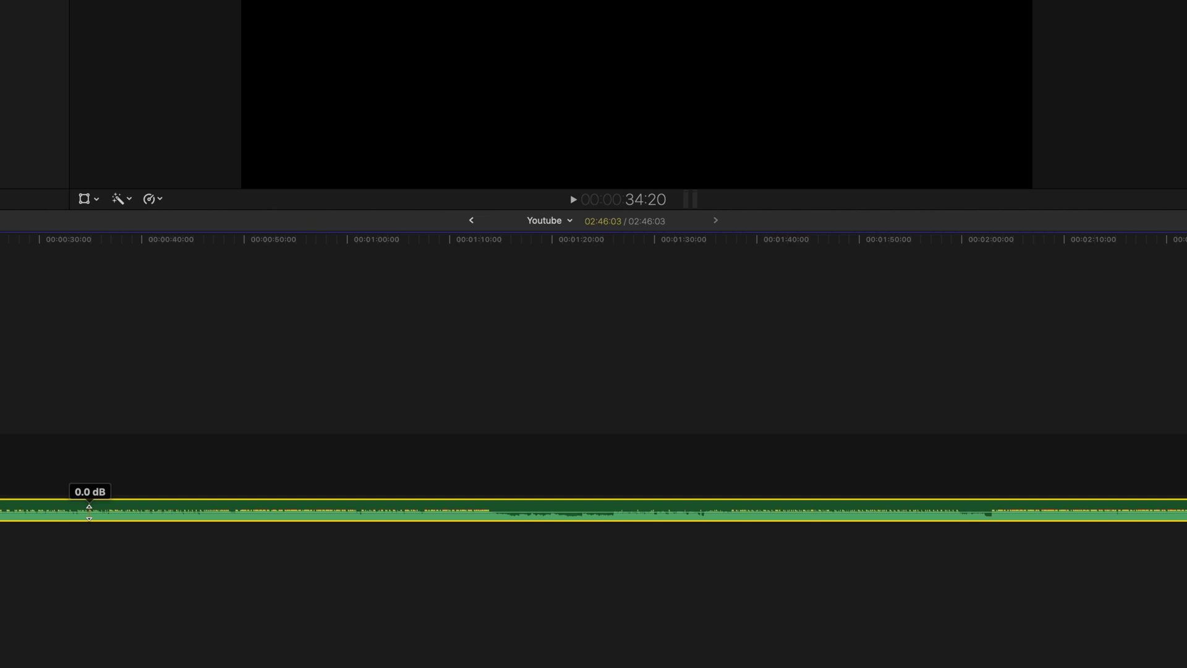
pyautogui.moveTo(89, 511); pyautogui.dragTo(91, 530)
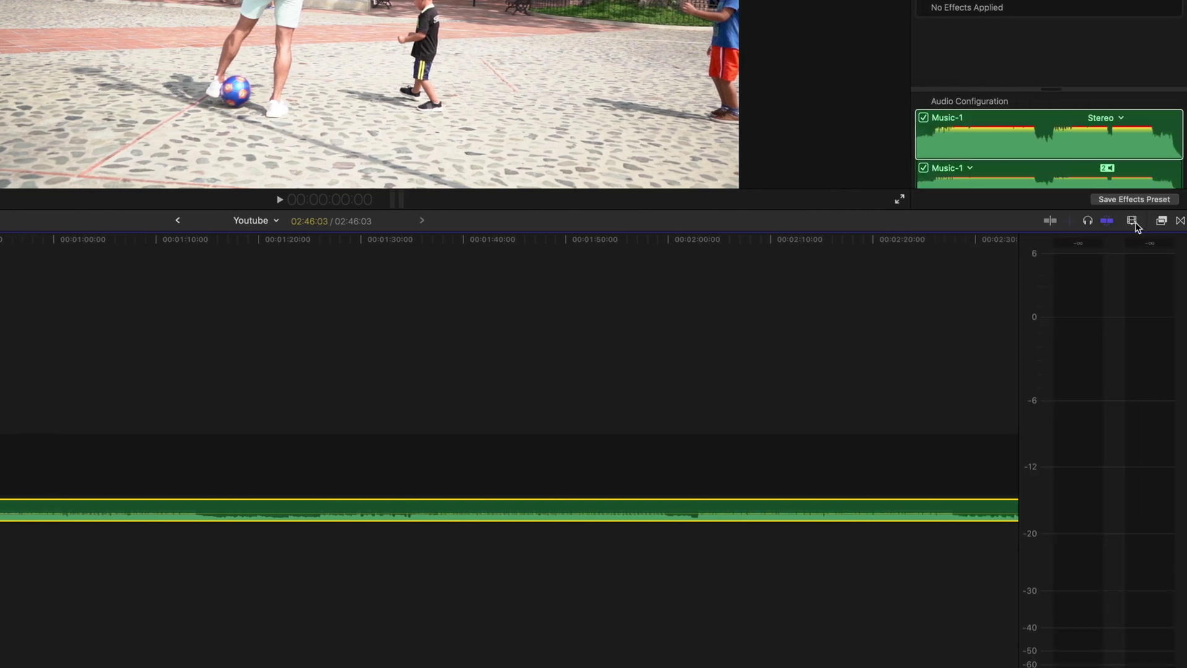
# Set the timeline clip appearance to the waveform-only display.
pyautogui.click(1135, 223)
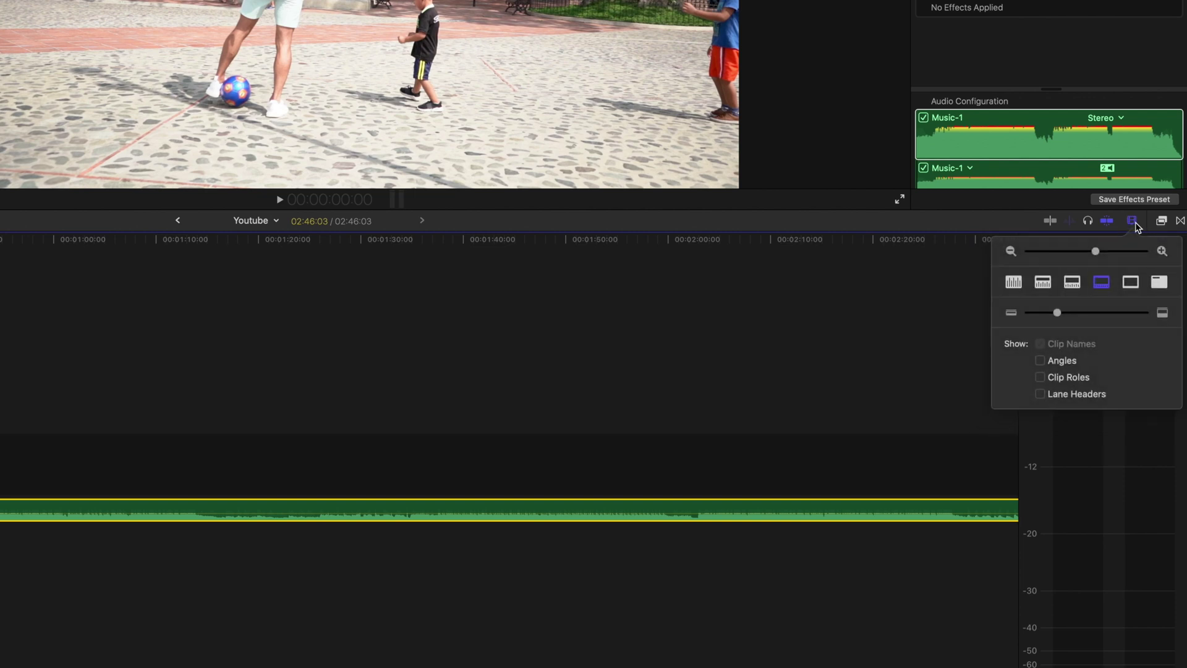
pyautogui.click(1014, 283)
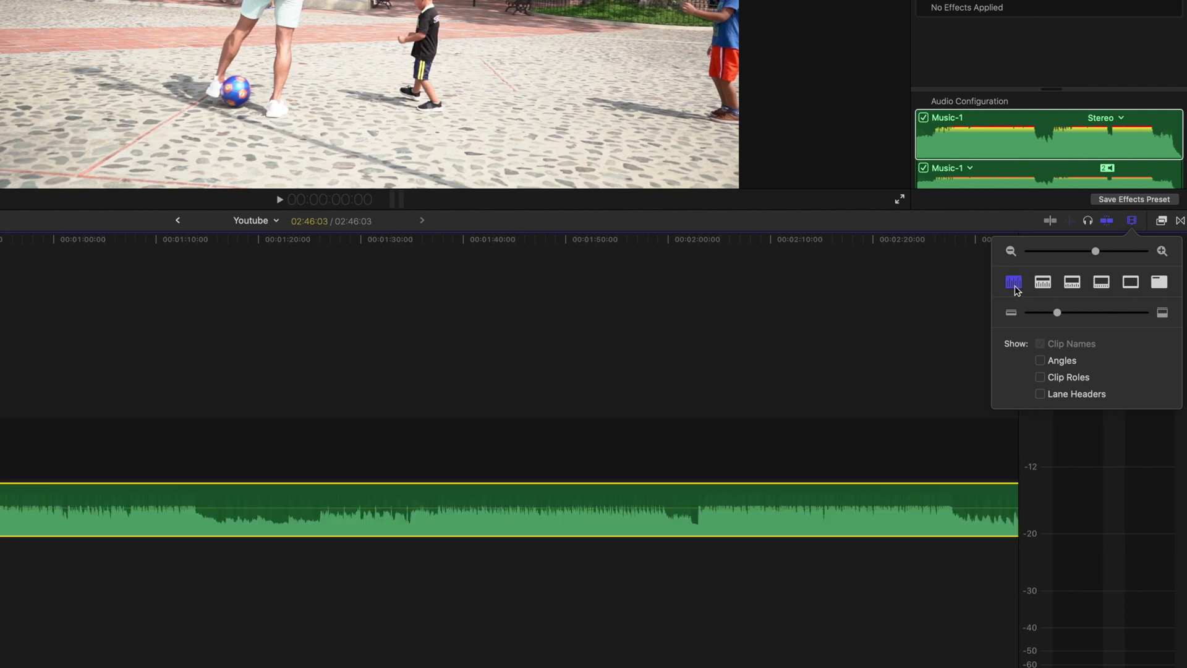